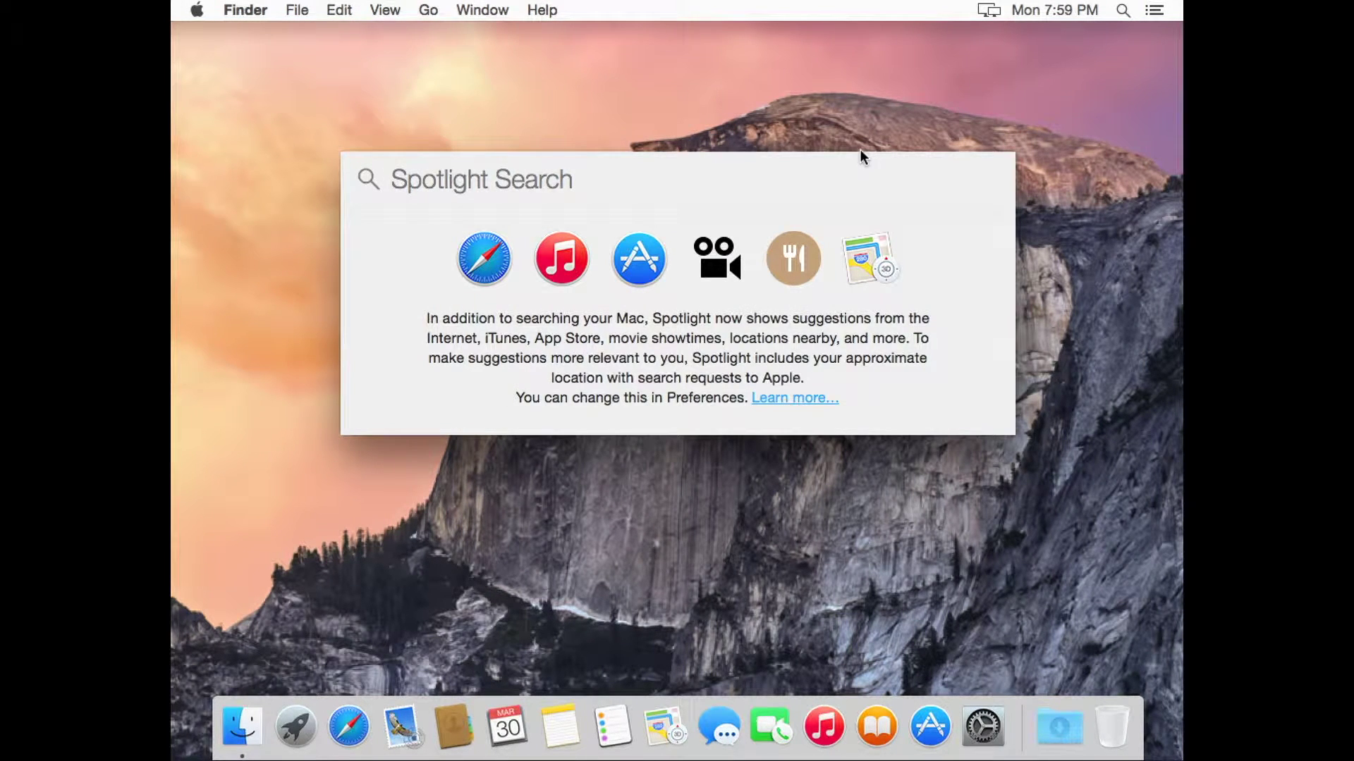
{"action": "type", "text": "terminal"}
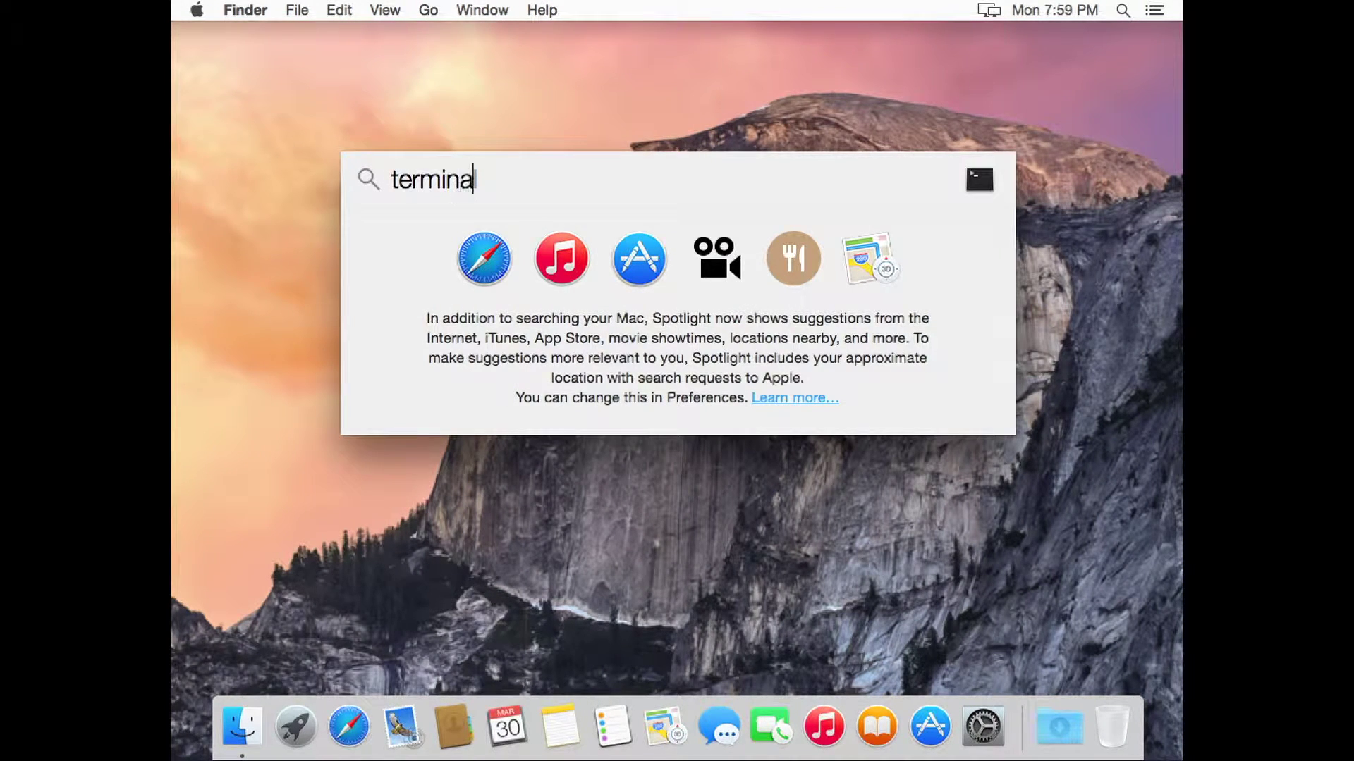
Launch Terminal and change into ~/Library/Application Support.
{"action": "key", "text": "Return"}
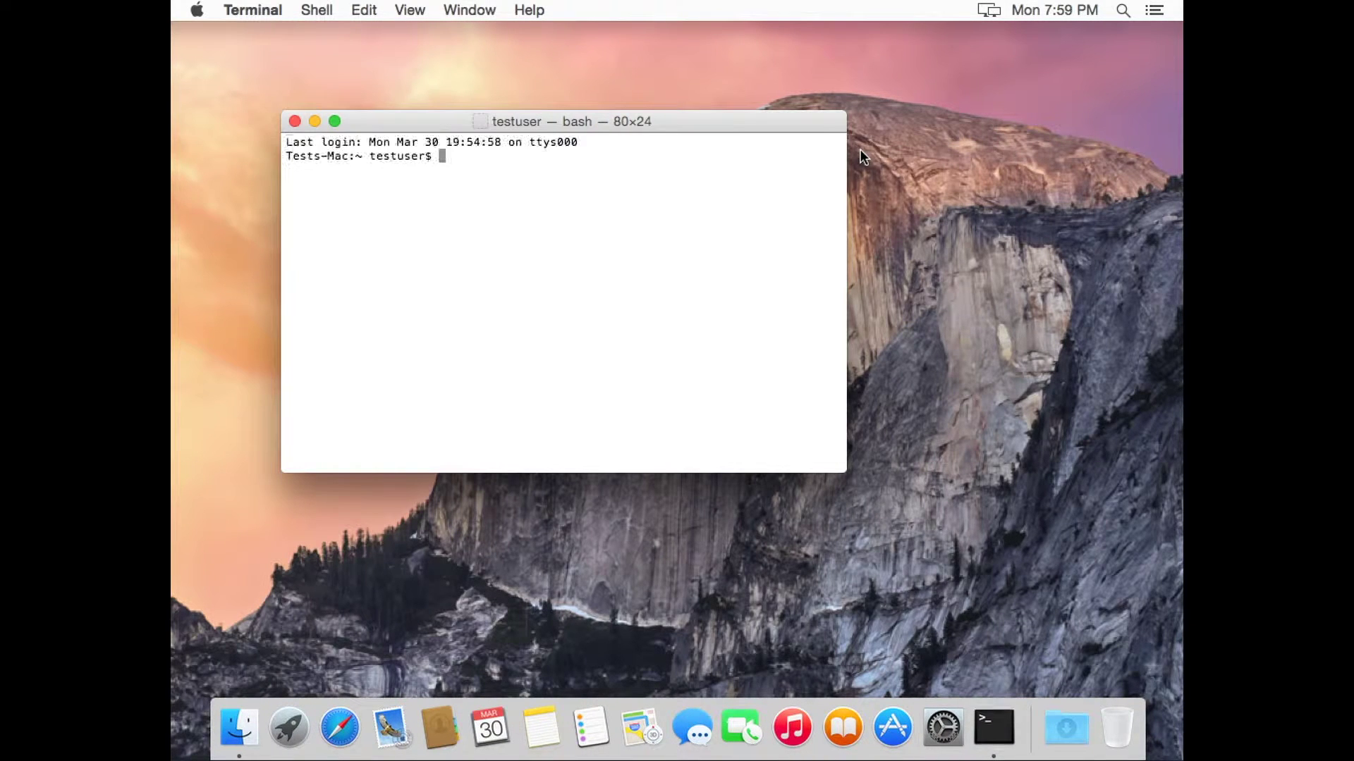
{"action": "type", "text": "cd "}
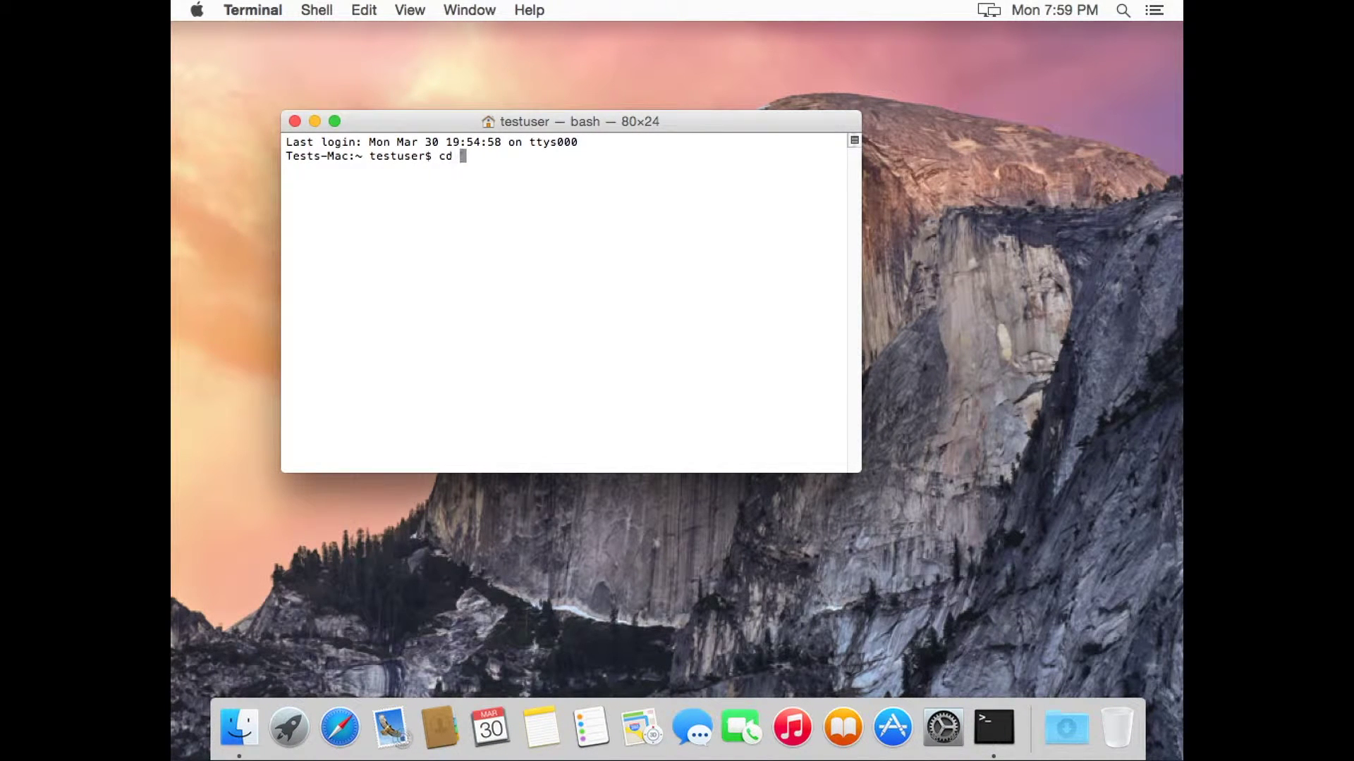
{"action": "type", "text": "Li"}
{"action": "type", "text": "br"}
{"action": "key", "text": "Tab"}
{"action": "type", "text": "Ap"}
{"action": "key", "text": "Tab"}
{"action": "key", "text": "Return"}
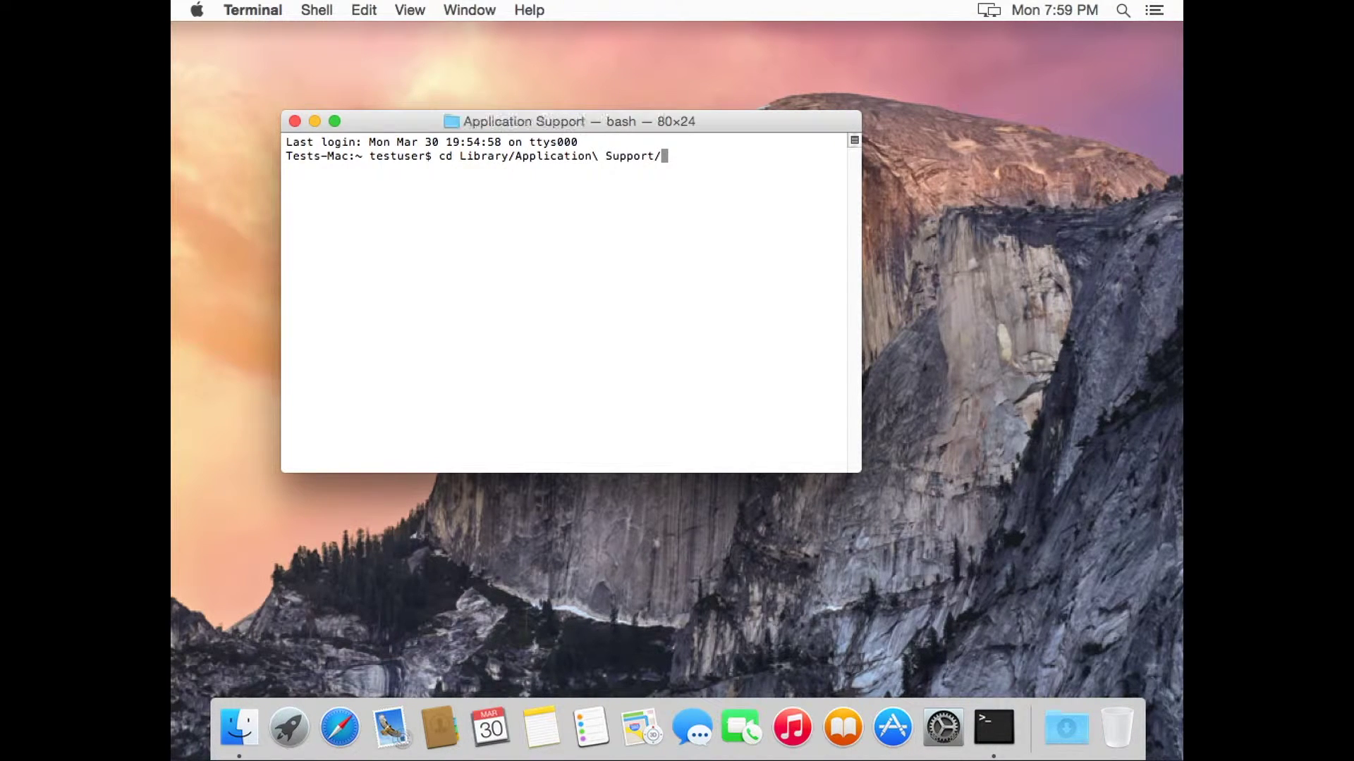
{"action": "type", "text": "ls -al"}
List the Application Support contents and rename the Darkcoin folder to Dash with mv.
{"action": "key", "text": "Return"}
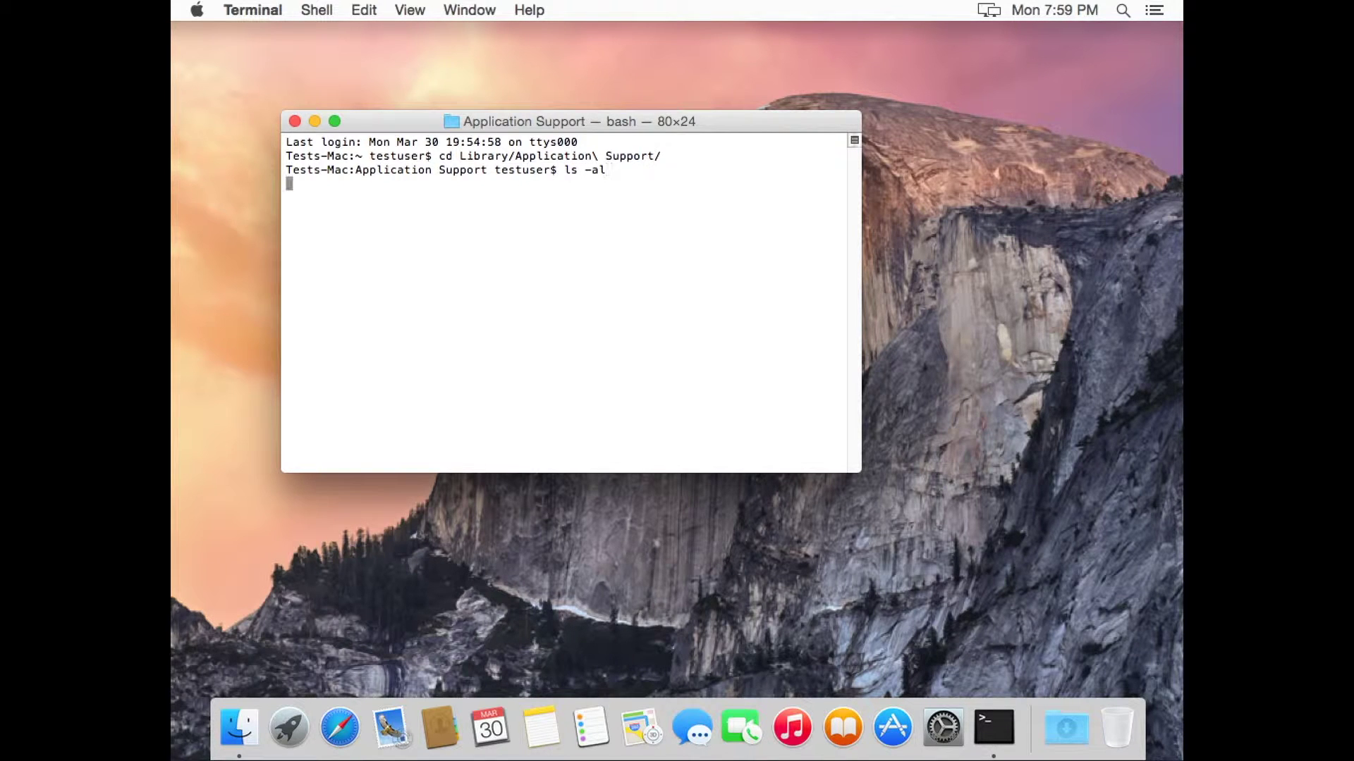
{"action": "type", "text": "mv "}
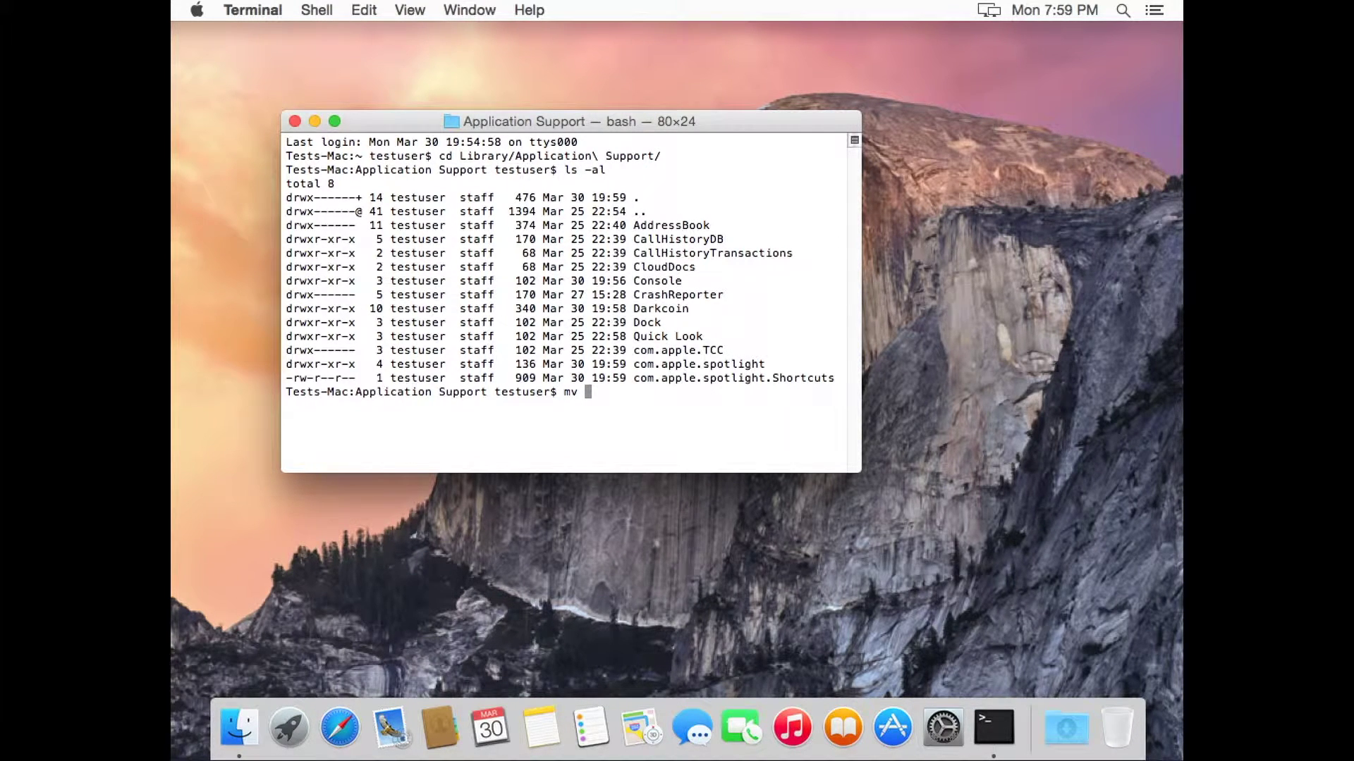
{"action": "type", "text": "Dar"}
{"action": "key", "text": "Tab"}
{"action": "type", "text": "Dash"}
{"action": "key", "text": "Return"}
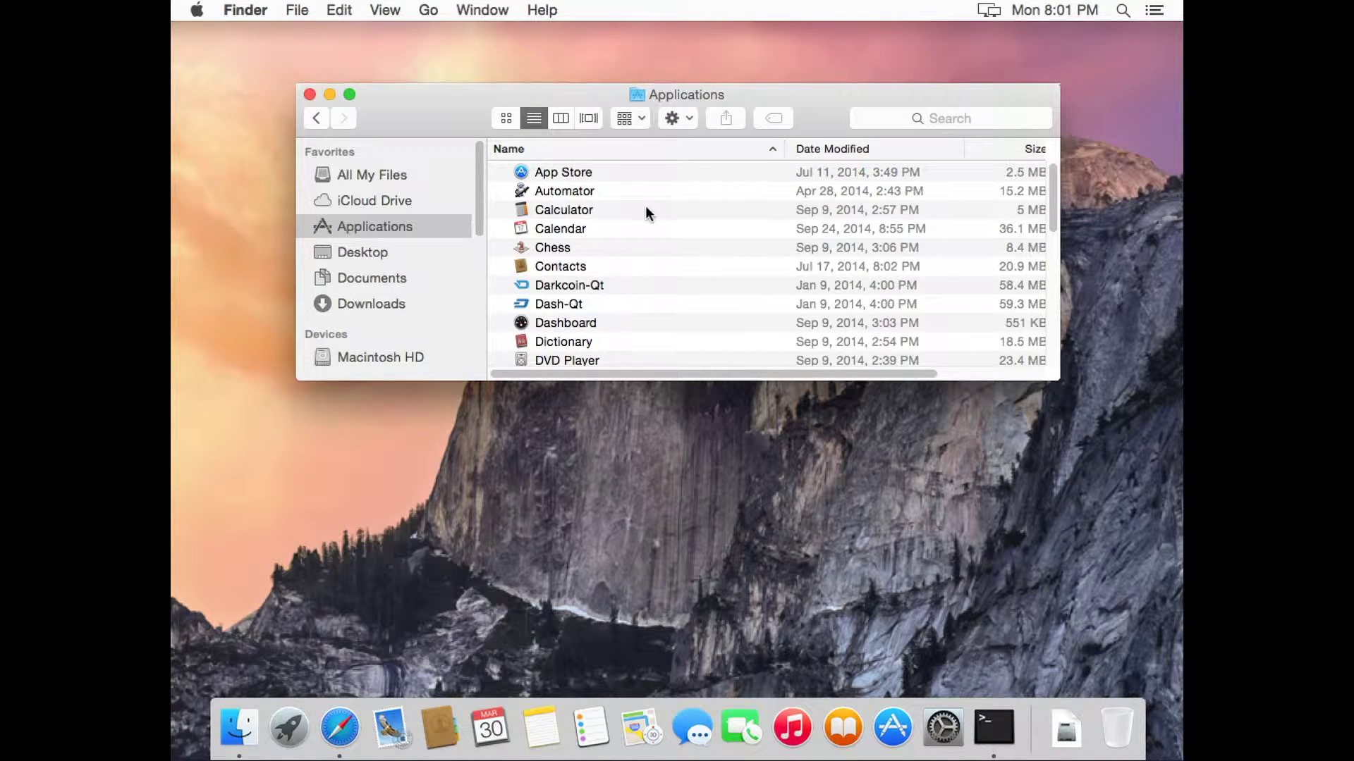
Select and launch Dash-Qt from the Applications folder.
{"action": "left_click", "coordinate": [581, 304]}
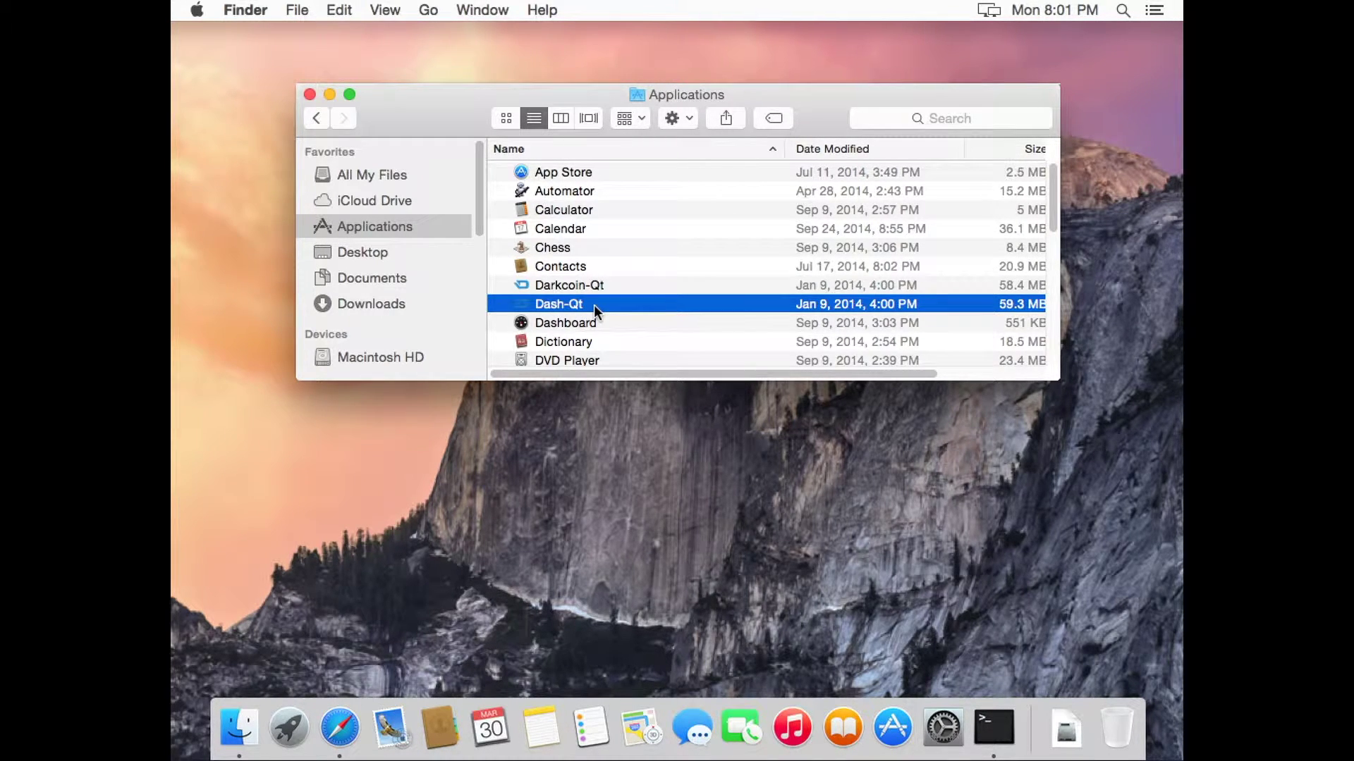
{"action": "double_click", "coordinate": [593, 305]}
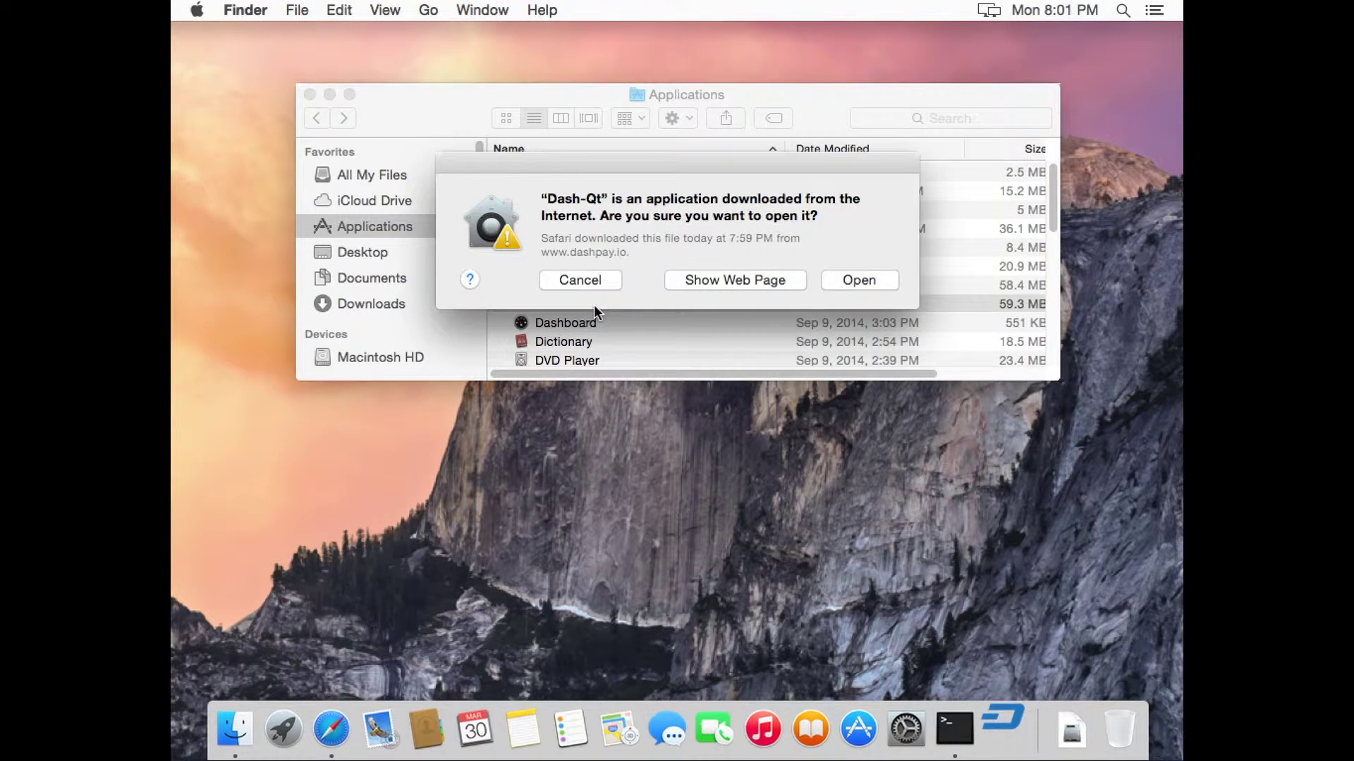
Confirm opening the downloaded Dash-Qt app in the Gatekeeper warning.
{"action": "left_click", "coordinate": [863, 281]}
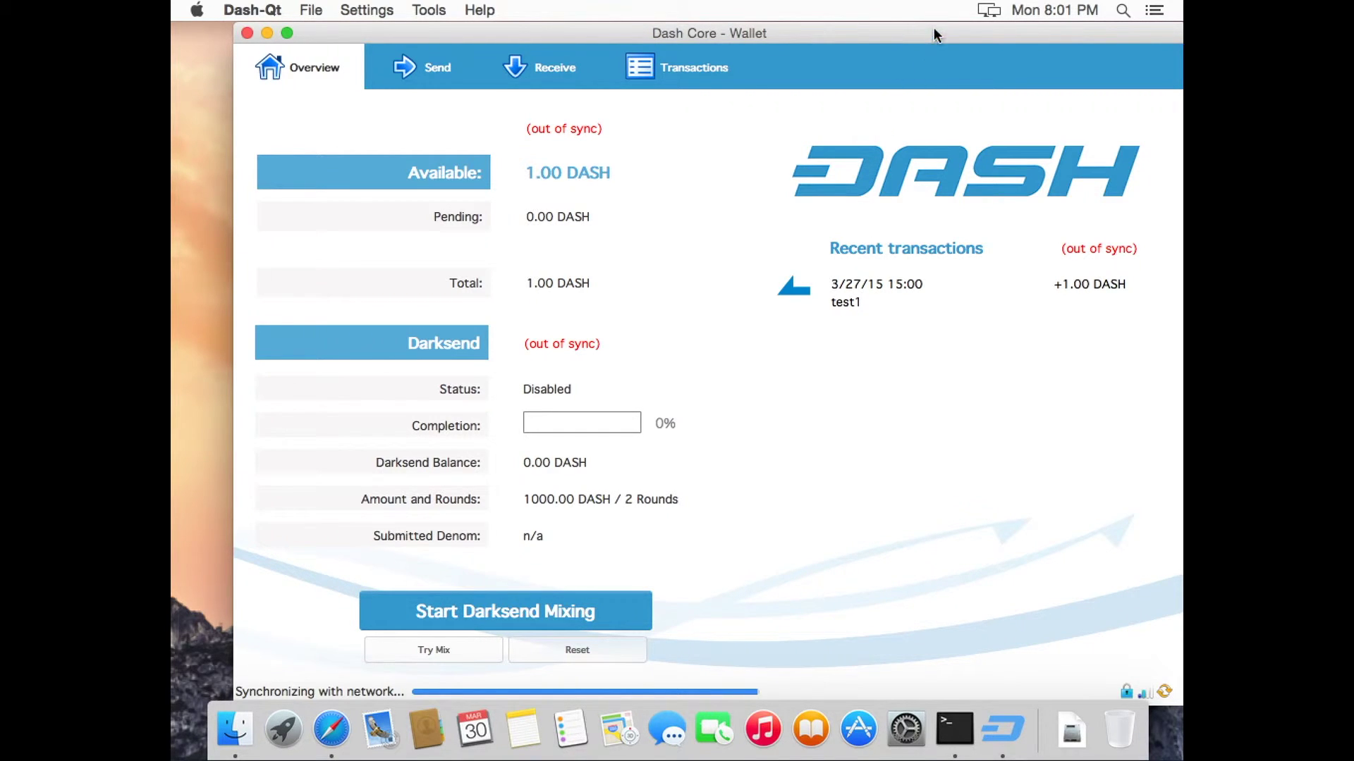
Move the Dash-Qt wallet window slightly left while the overview shows 1.00 DASH.
{"action": "left_click_drag", "start_coordinate": [934, 34], "coordinate": [900, 29]}
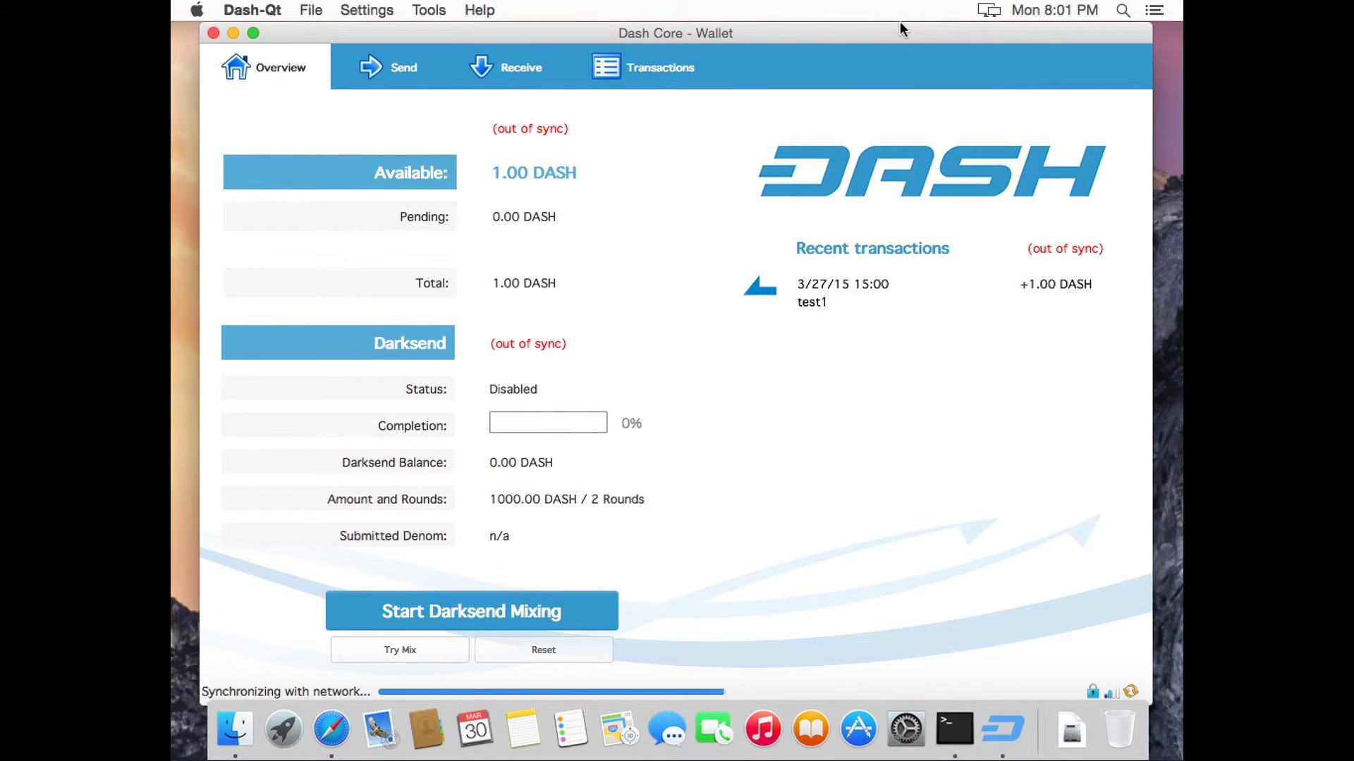